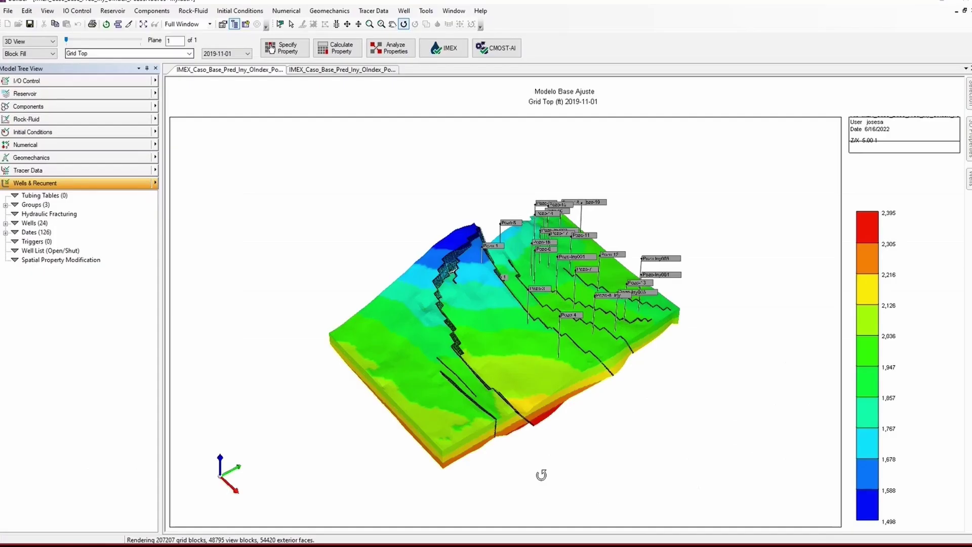
# Orbit and tilt the 3D reservoir model to inspect it from above.
pyautogui.moveTo(531, 471); pyautogui.dragTo(584, 418)
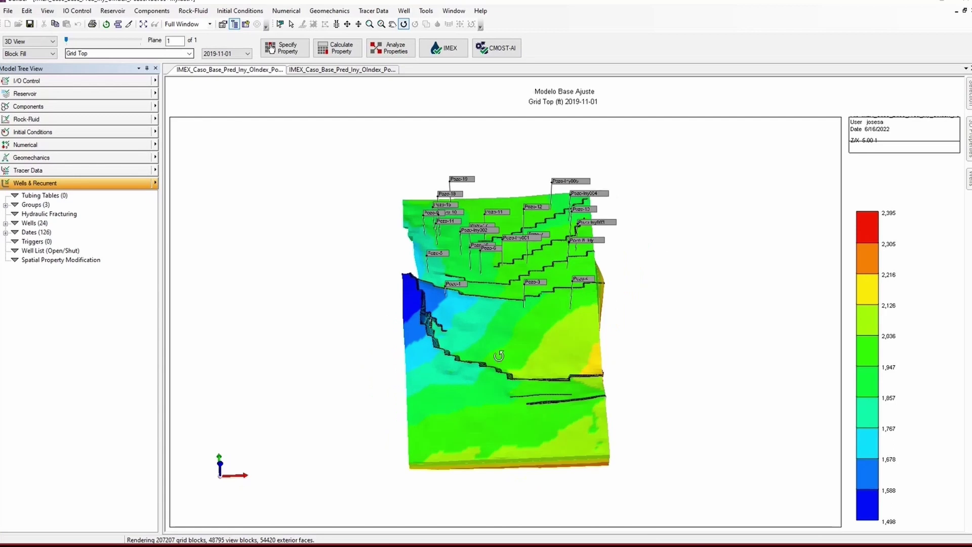
pyautogui.moveTo(477, 314); pyautogui.dragTo(403, 234)
pyautogui.scroll(3, 416, 261)
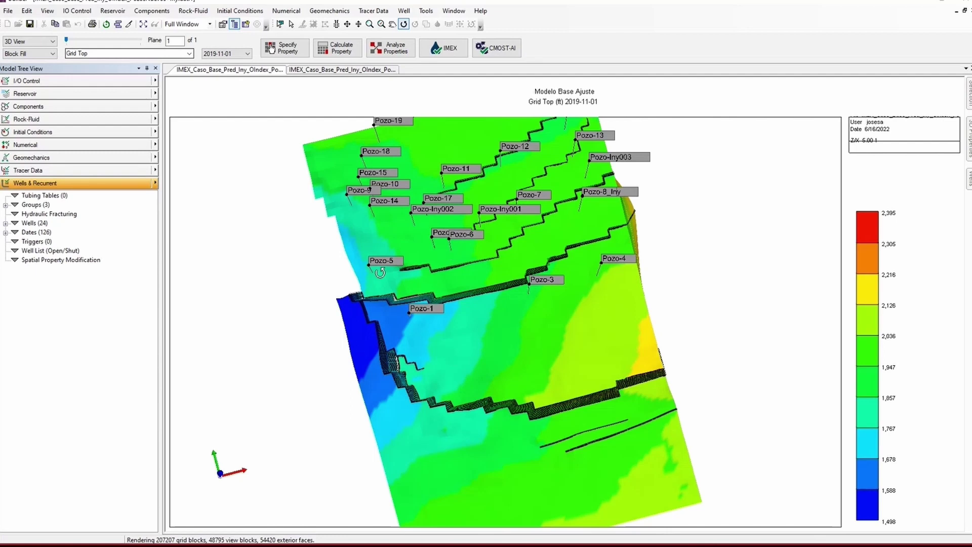
pyautogui.moveTo(481, 353); pyautogui.dragTo(477, 374)
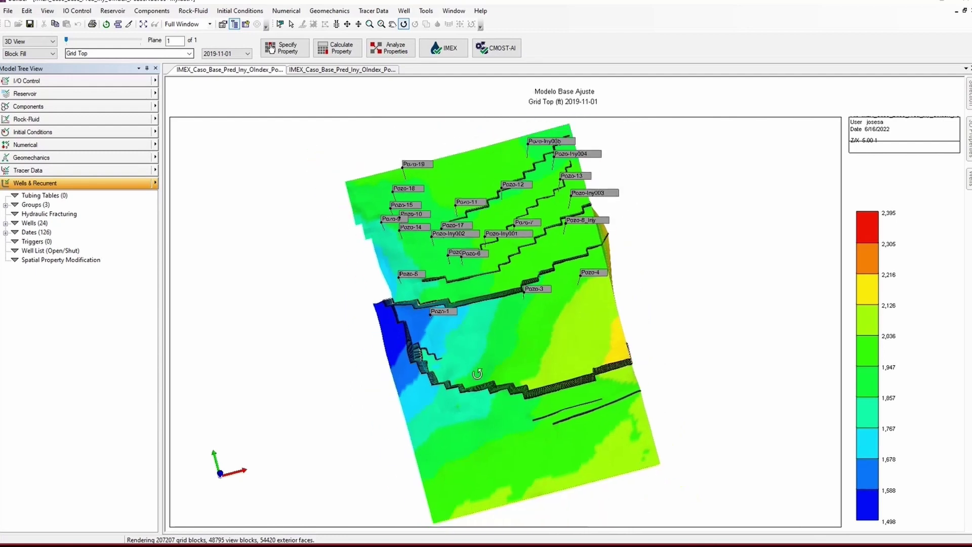
pyautogui.moveTo(569, 461); pyautogui.dragTo(343, 360)
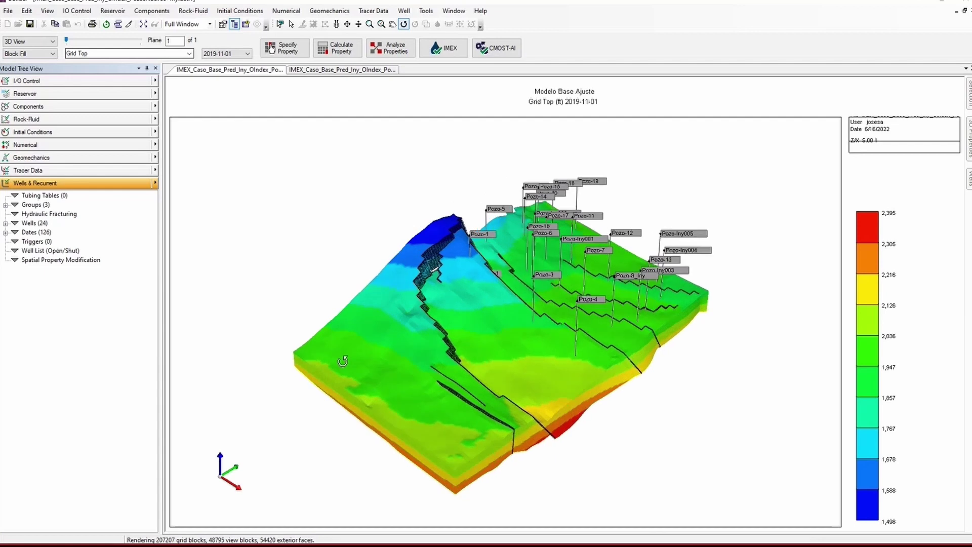
pyautogui.moveTo(274, 333); pyautogui.dragTo(503, 510)
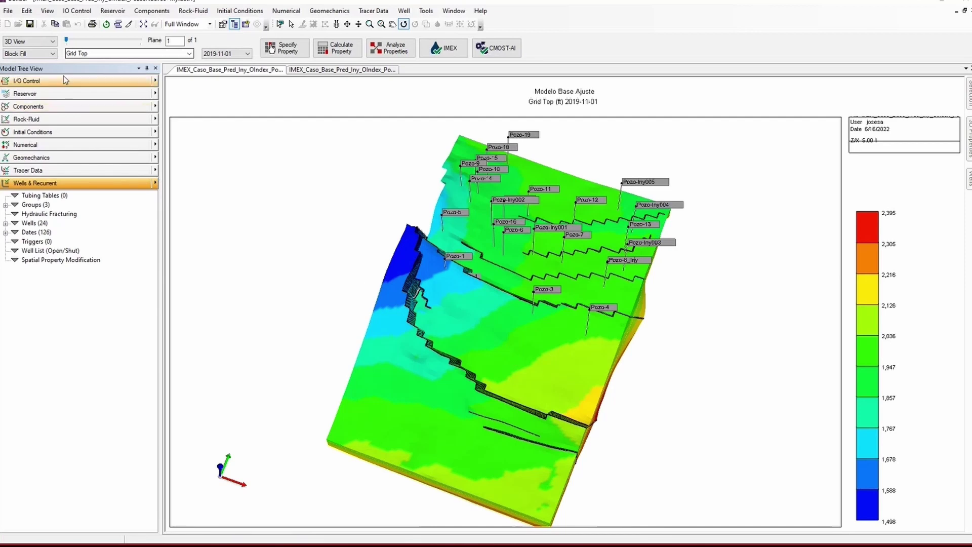
# Switch to IJ-2D Areal view and enter limited grid editing that preserves existing data.
pyautogui.click(33, 43)
pyautogui.click(25, 56)
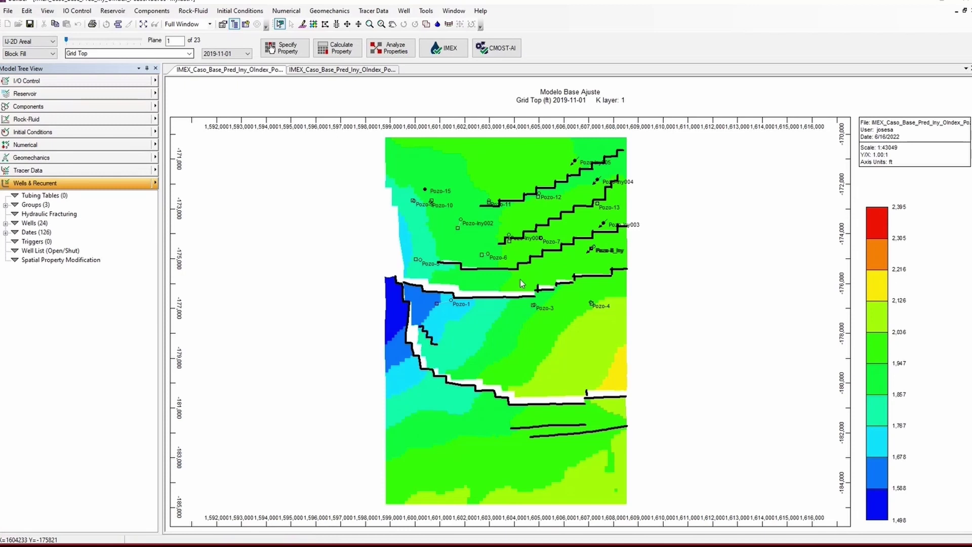
pyautogui.click(303, 24)
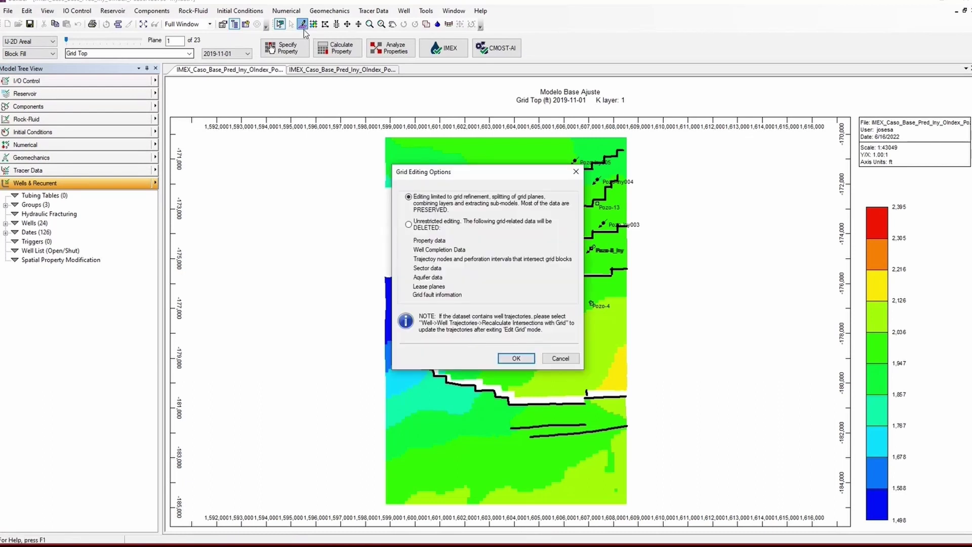
pyautogui.click(520, 358)
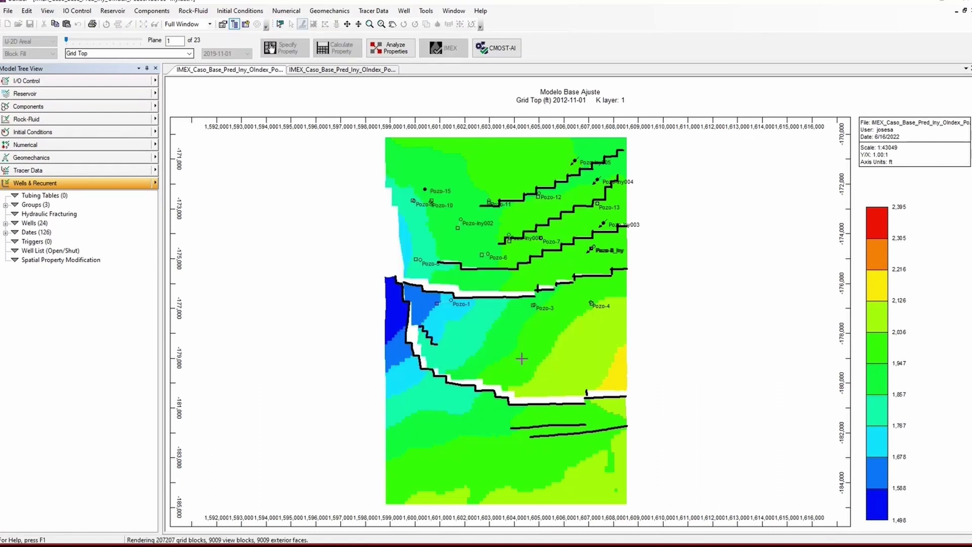
# Open Reservoir > Edit grid > Extract SubModel and place the dialog beside the map.
pyautogui.click(114, 11)
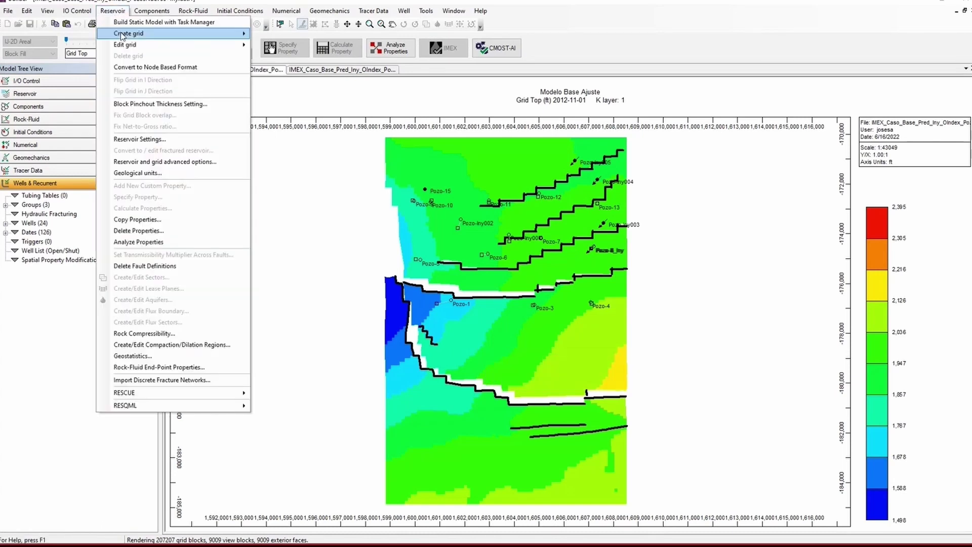
pyautogui.moveTo(123, 46)
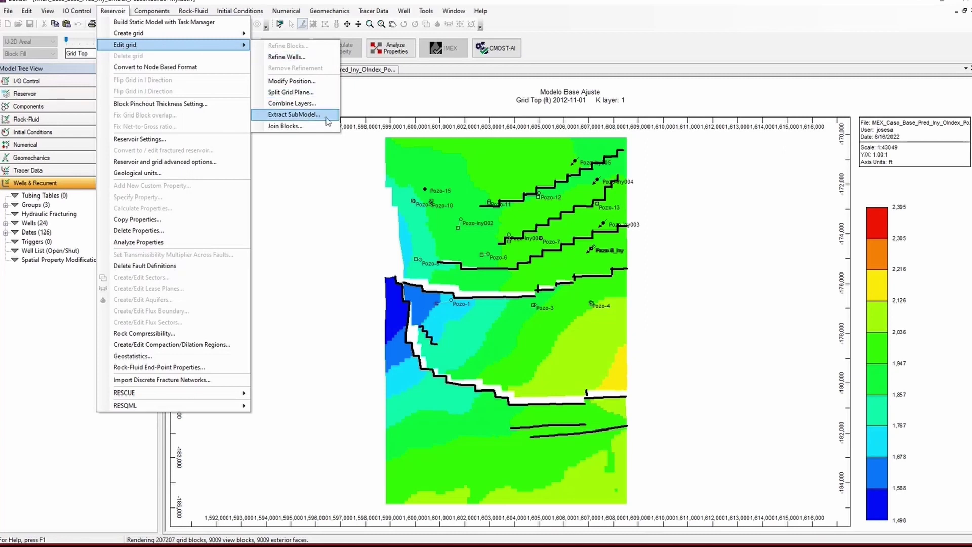
pyautogui.click(294, 115)
pyautogui.moveTo(249, 115); pyautogui.dragTo(275, 152)
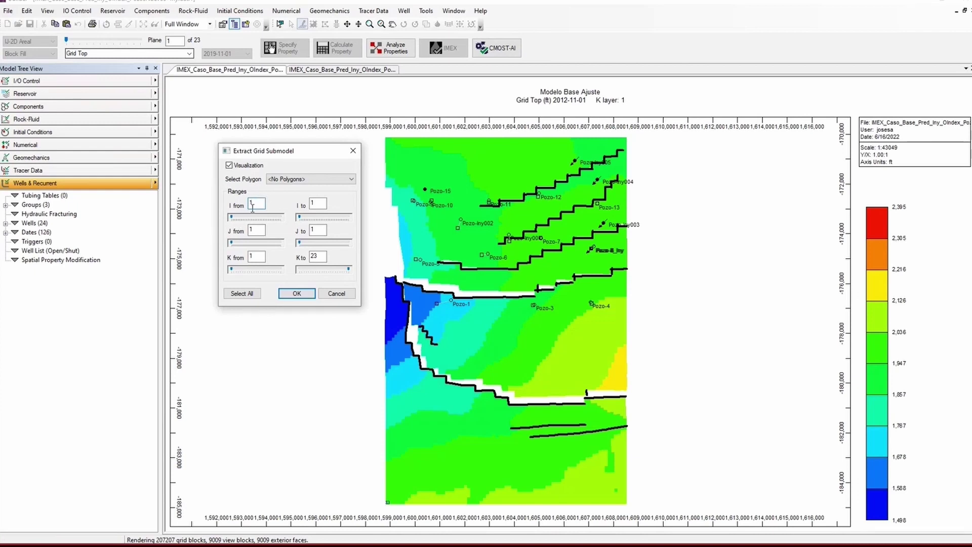
# Extract the block with I 1–40, J 70–105 and K 1–23.
pyautogui.doubleClick(323, 204)
pyautogui.write('40')
pyautogui.doubleClick(260, 230)
pyautogui.write('70')
pyautogui.click(314, 226)
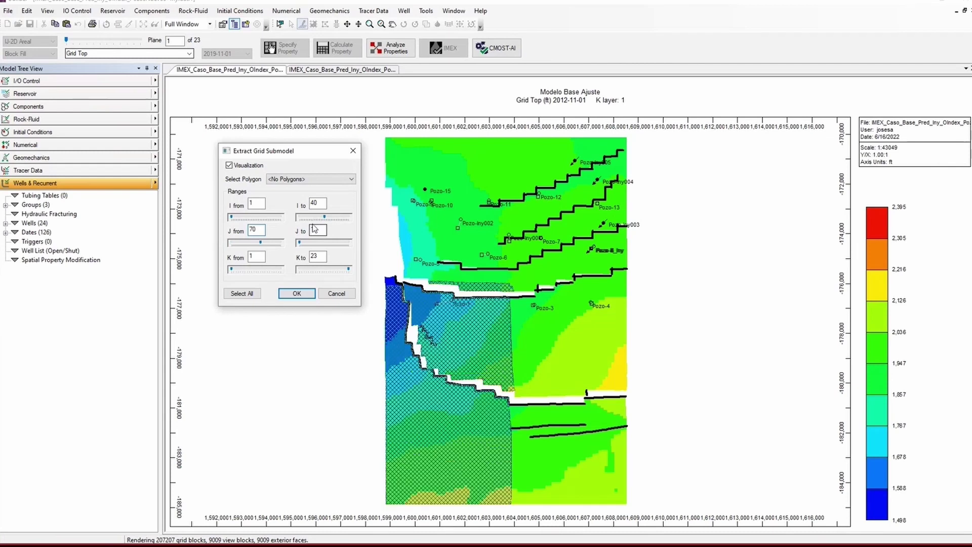
pyautogui.write('05')
pyautogui.click(263, 258)
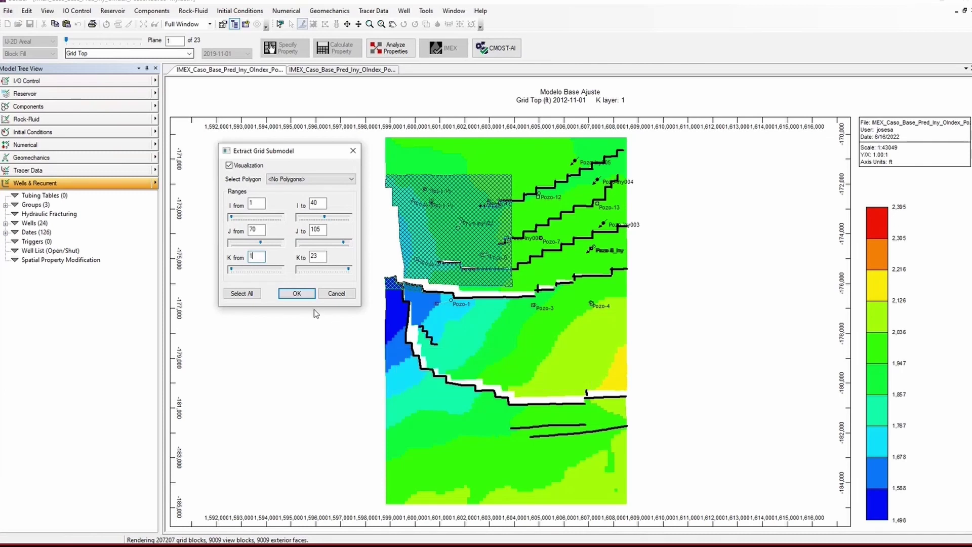
pyautogui.click(296, 293)
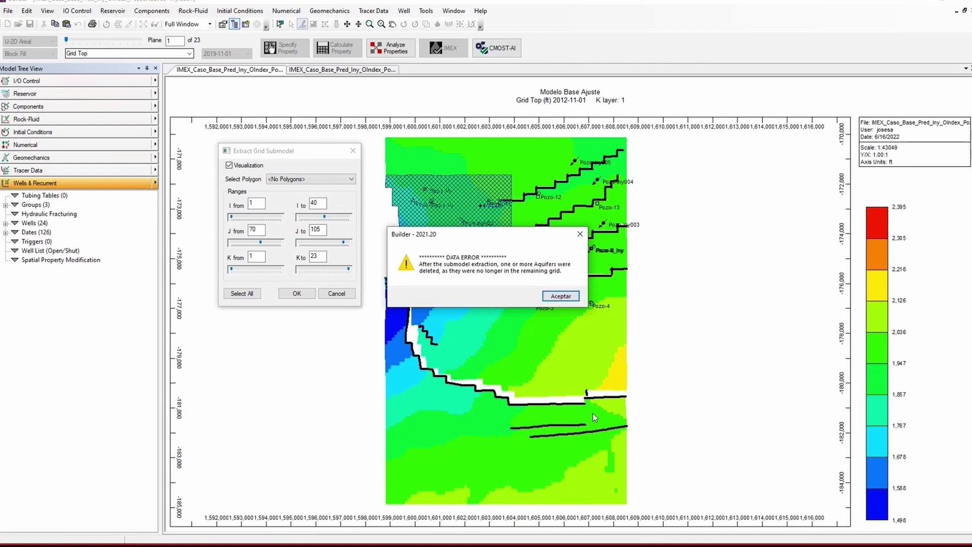
# Dismiss the aquifer warning and orbit the extracted 11-well submodel in 3D View.
pyautogui.click(561, 297)
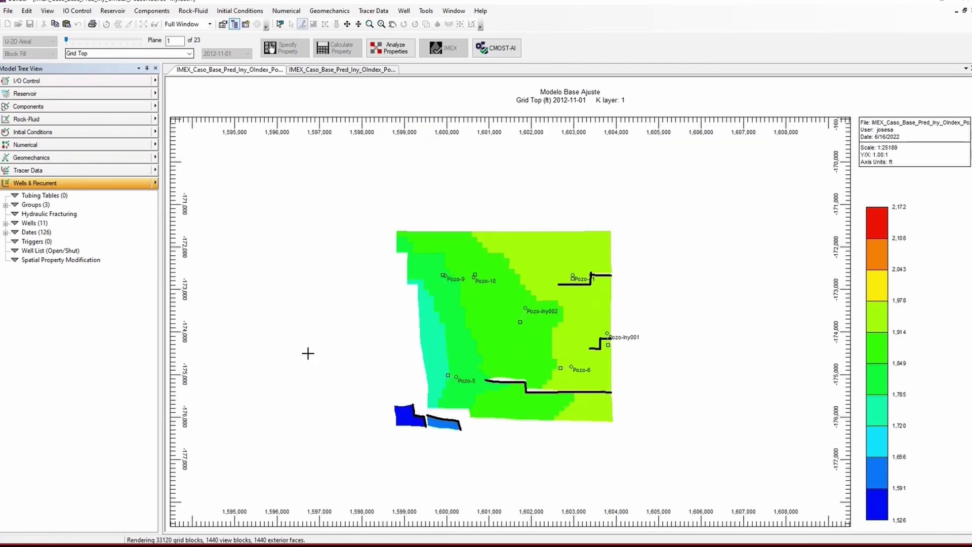
pyautogui.scroll(-5, 307, 353)
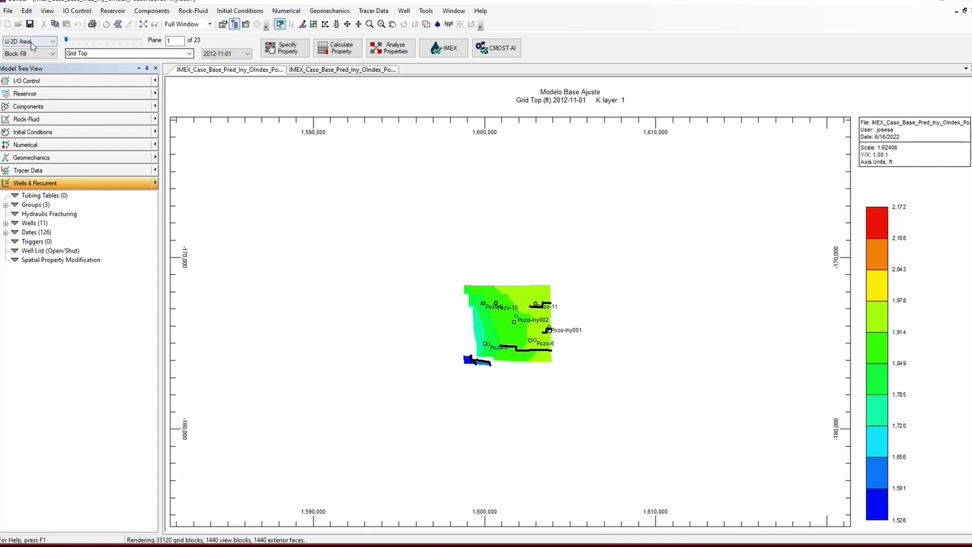
pyautogui.click(31, 41)
pyautogui.click(20, 72)
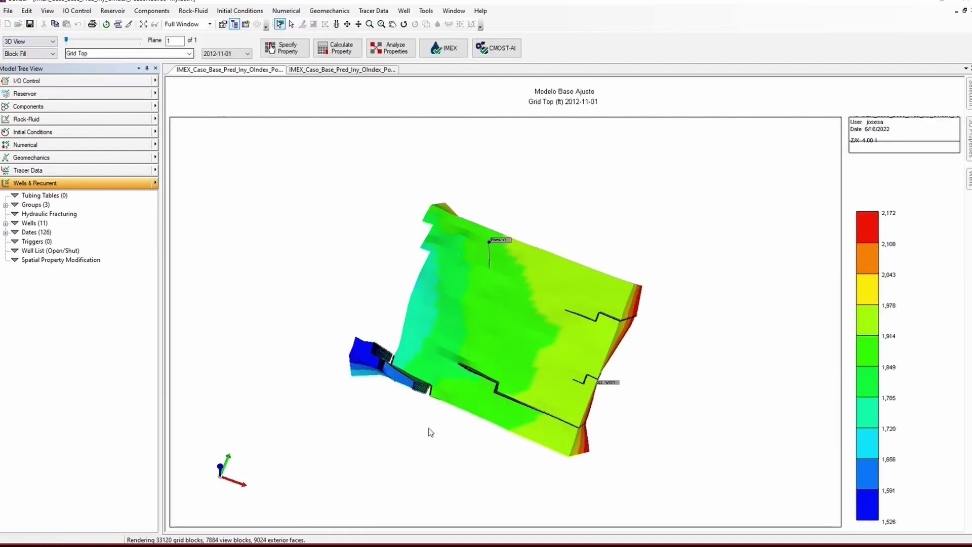
pyautogui.click(404, 23)
pyautogui.moveTo(420, 324); pyautogui.dragTo(347, 419)
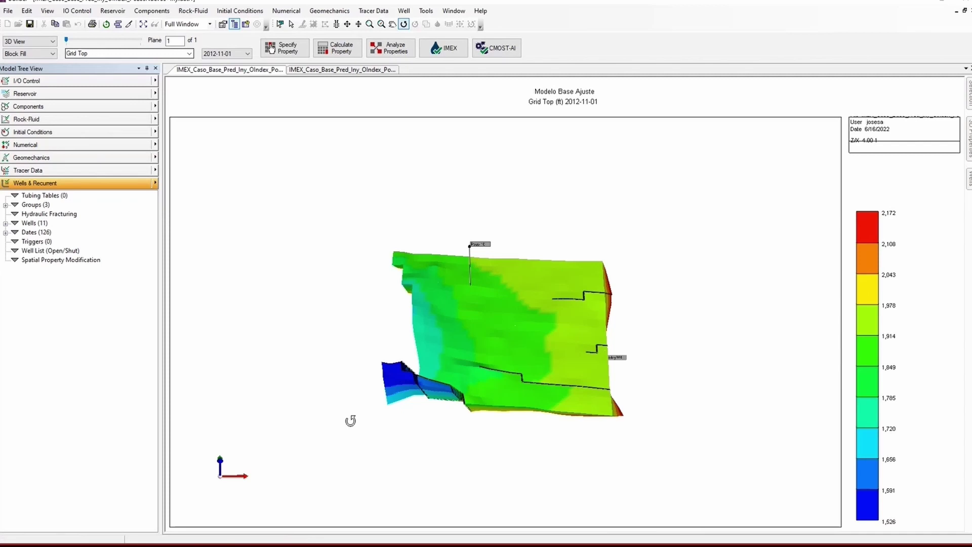
pyautogui.moveTo(383, 450); pyautogui.dragTo(320, 392)
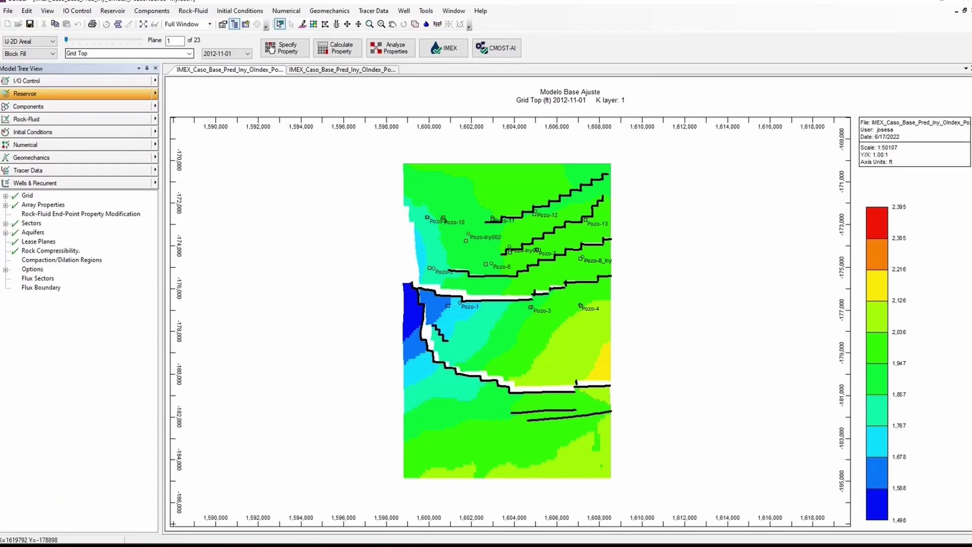
# Zoom into the upper grid and open the New Polygon dialog for Polygon 1.
pyautogui.click(370, 23)
pyautogui.click(704, 371)
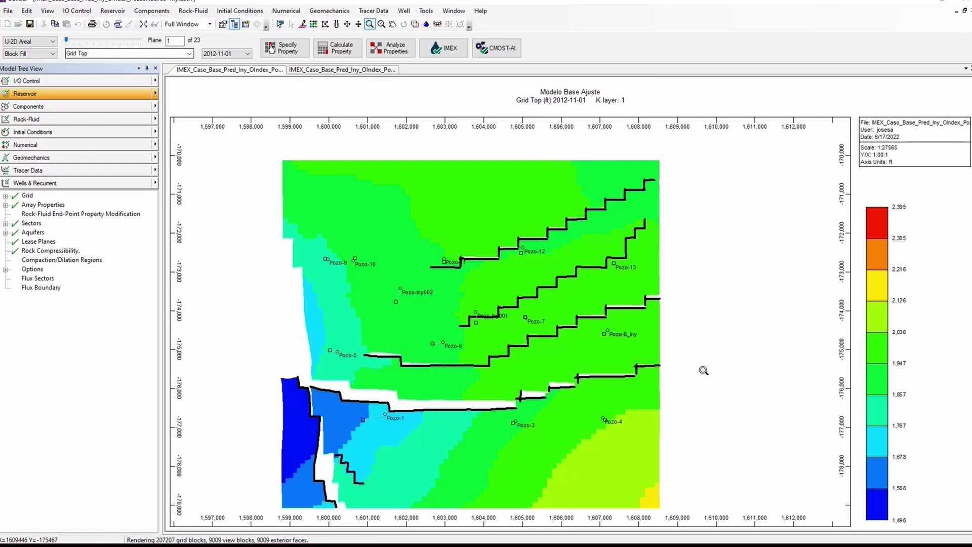
pyautogui.click(325, 24)
pyautogui.moveTo(551, 101); pyautogui.dragTo(746, 149)
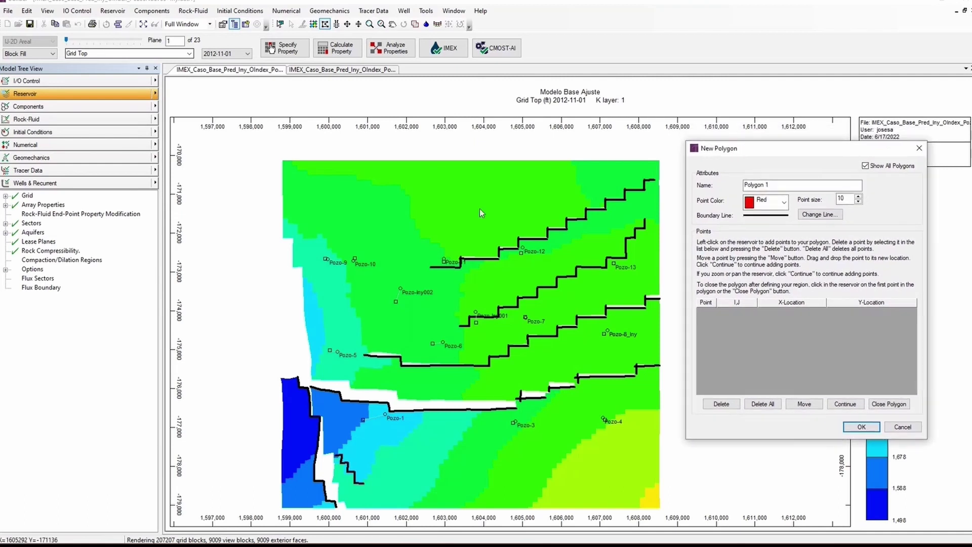
# Place nine boundary points around the upper-central wells, close the outline and save Polygon 1.
pyautogui.click(375, 211)
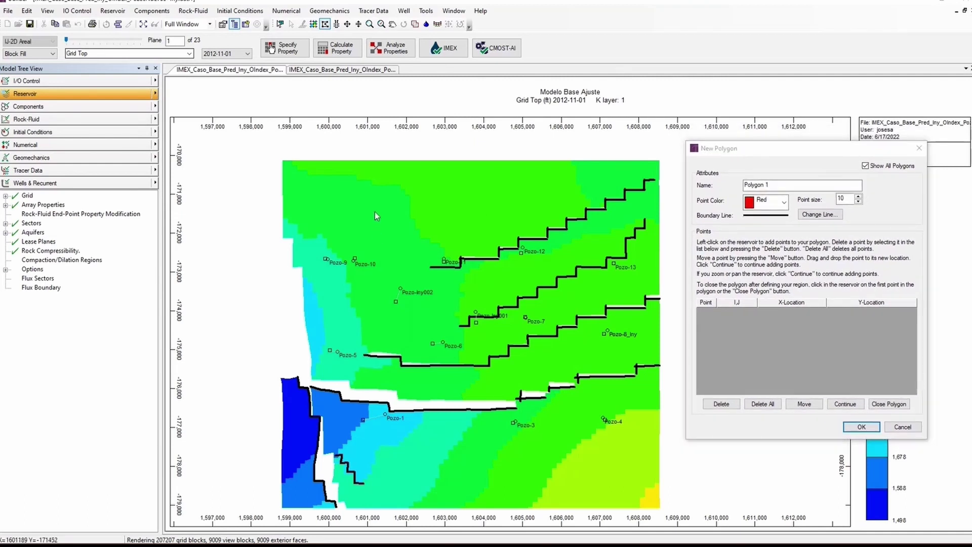
pyautogui.click(300, 254)
pyautogui.click(310, 347)
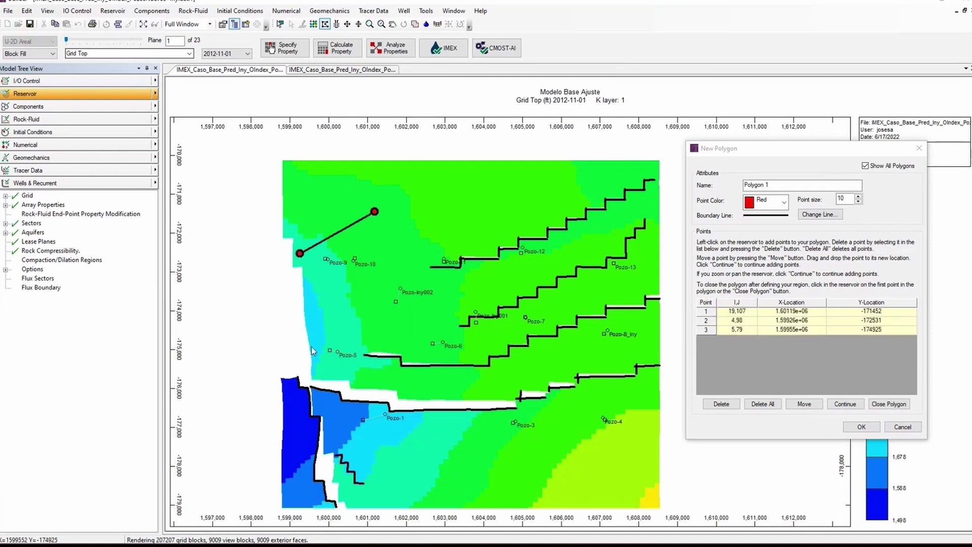
pyautogui.click(365, 381)
pyautogui.click(453, 389)
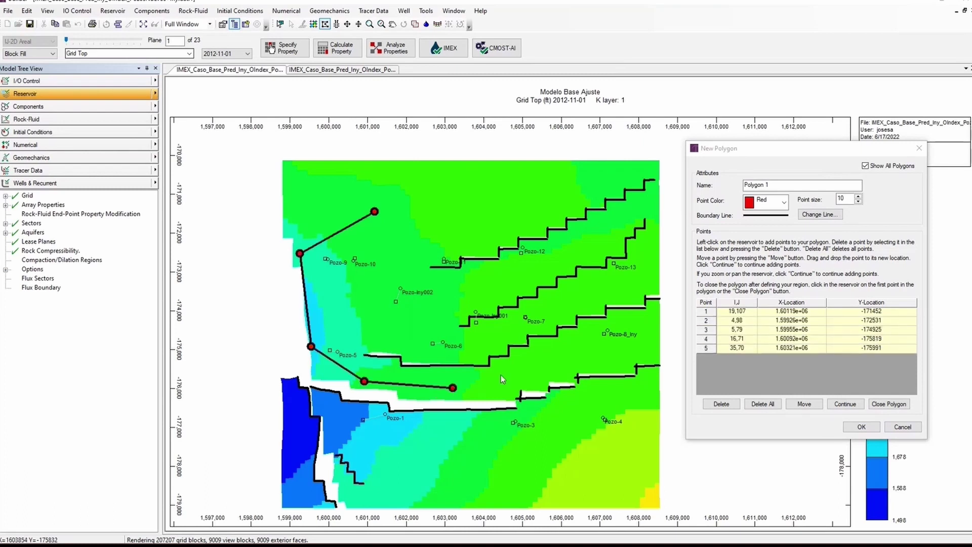
pyautogui.click(524, 360)
pyautogui.click(548, 293)
pyautogui.click(557, 199)
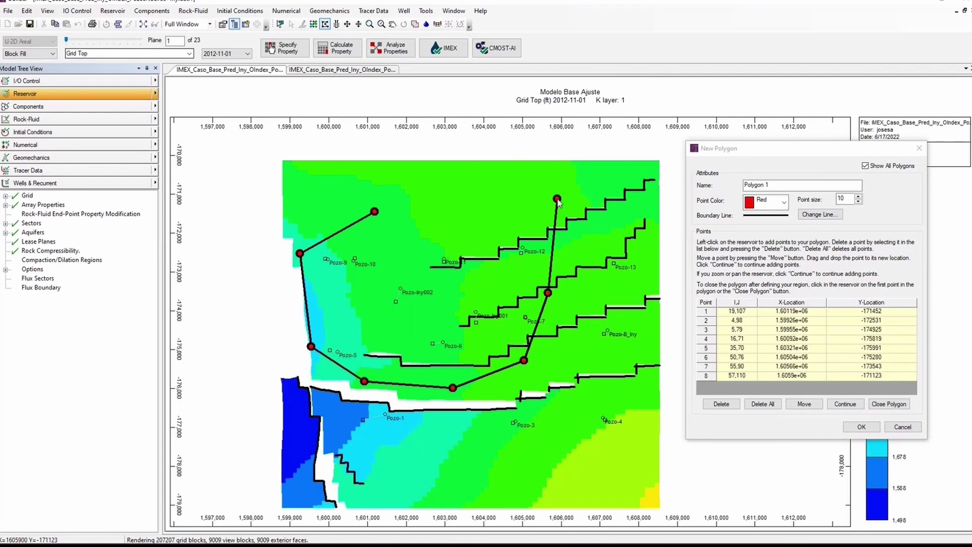
pyautogui.click(464, 198)
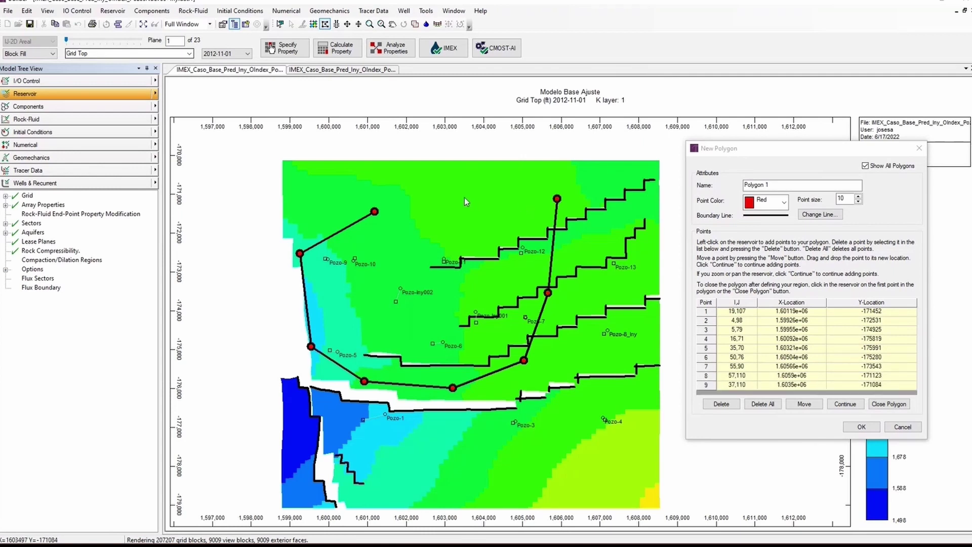
pyautogui.click(906, 404)
pyautogui.click(776, 185)
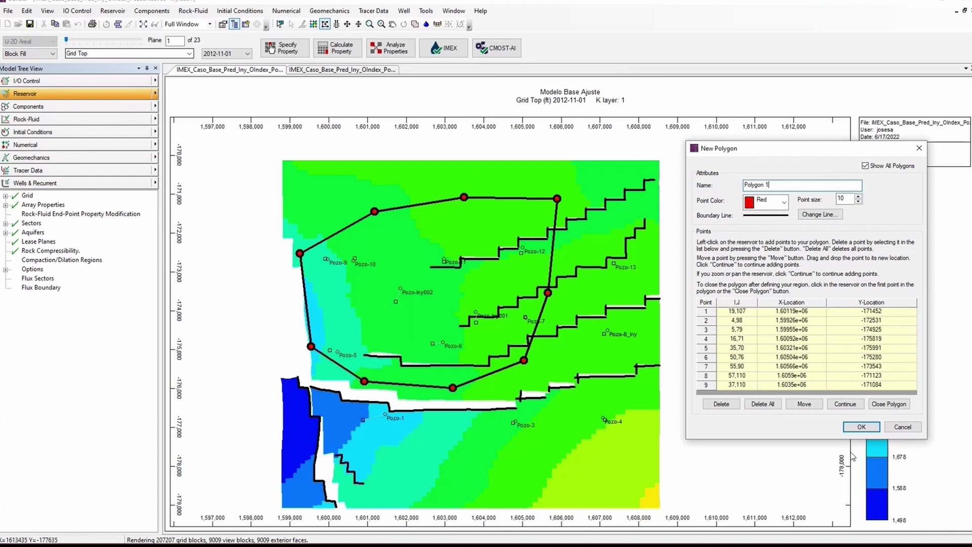
pyautogui.click(861, 428)
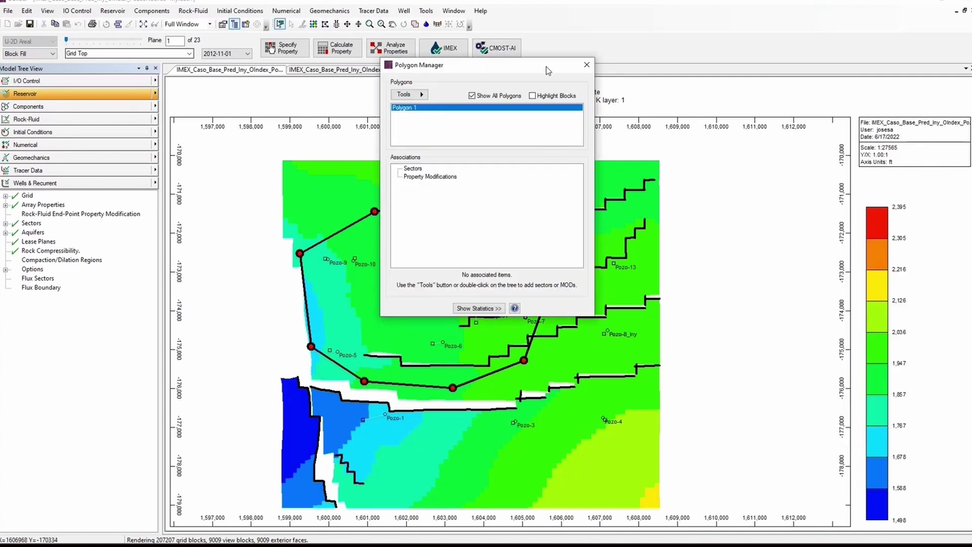
# Close Polygon Manager, re-enter limited grid editing, and open Extract Grid Submodel.
pyautogui.click(586, 66)
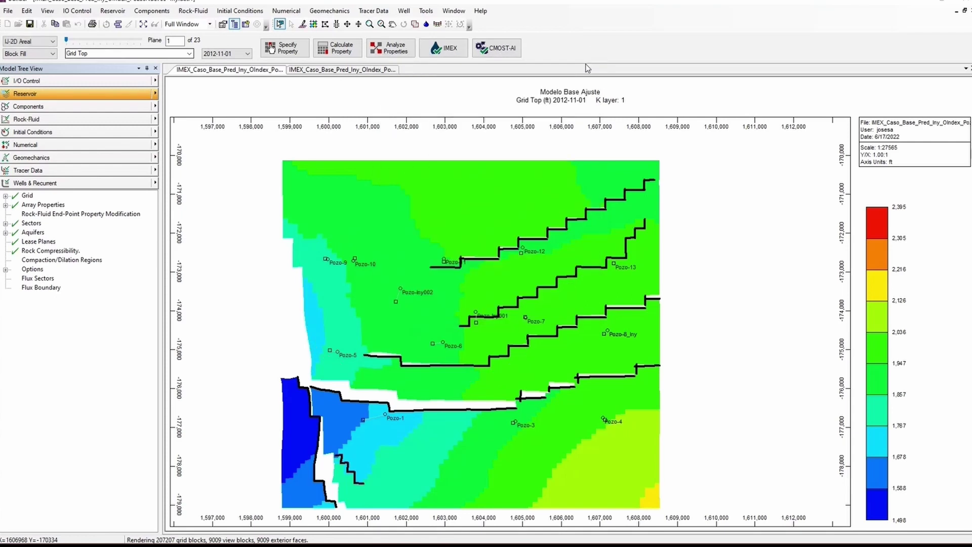
pyautogui.click(303, 25)
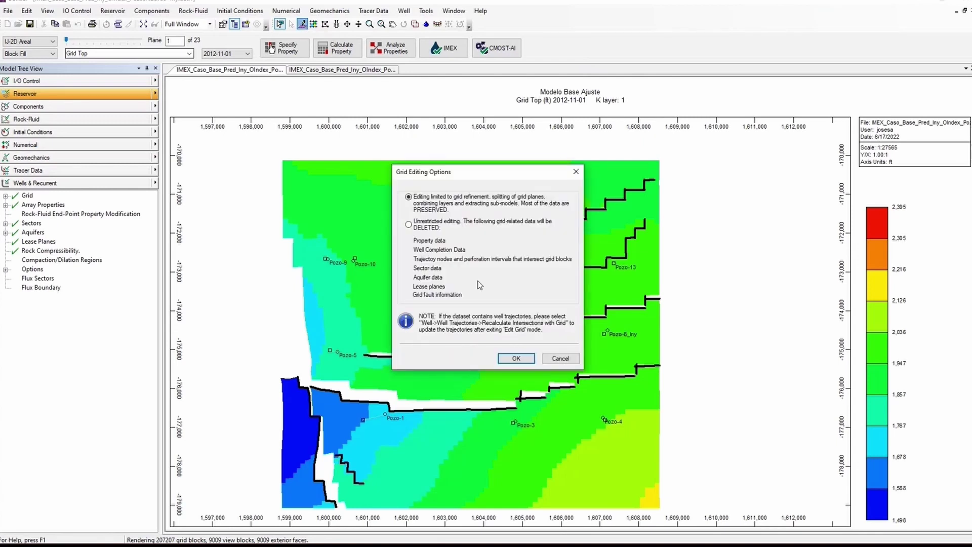
pyautogui.click(516, 358)
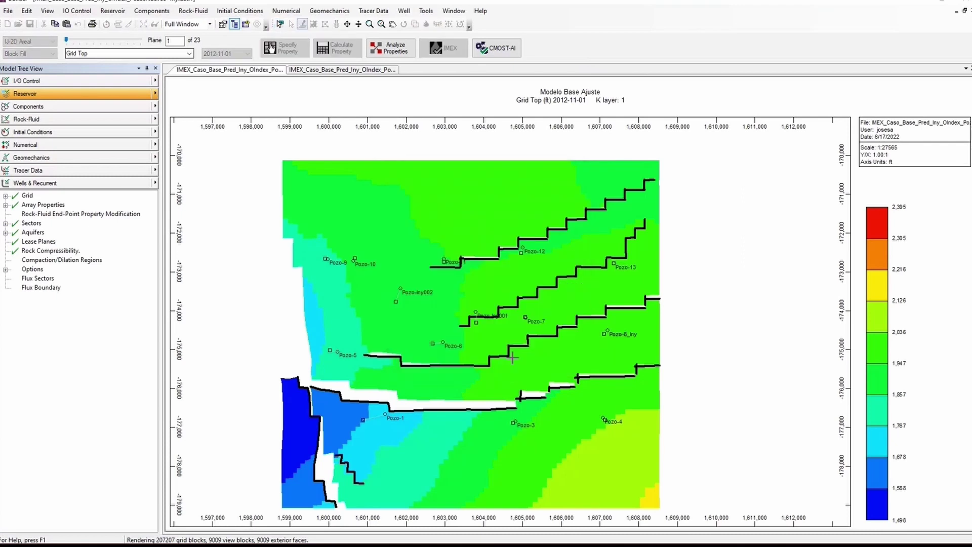
pyautogui.click(114, 13)
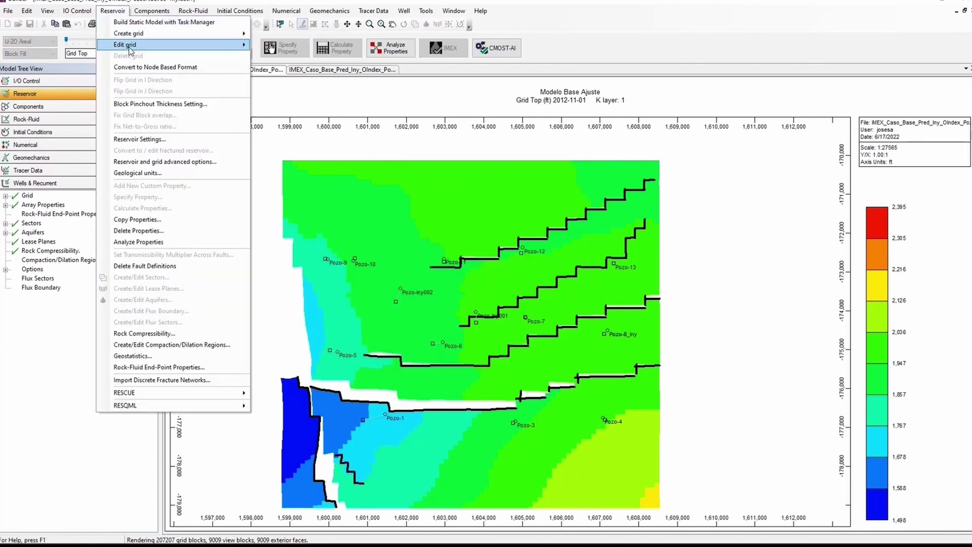
pyautogui.moveTo(130, 48)
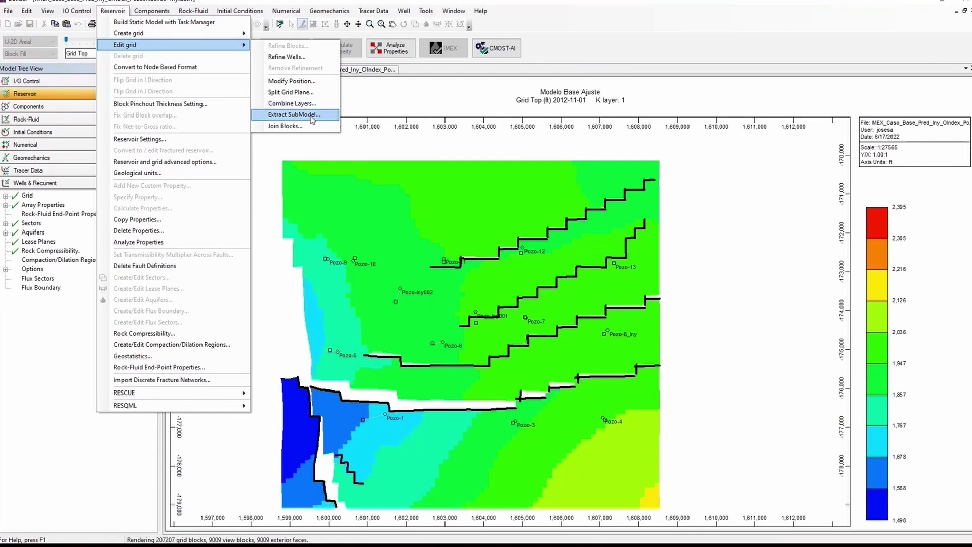
pyautogui.click(294, 115)
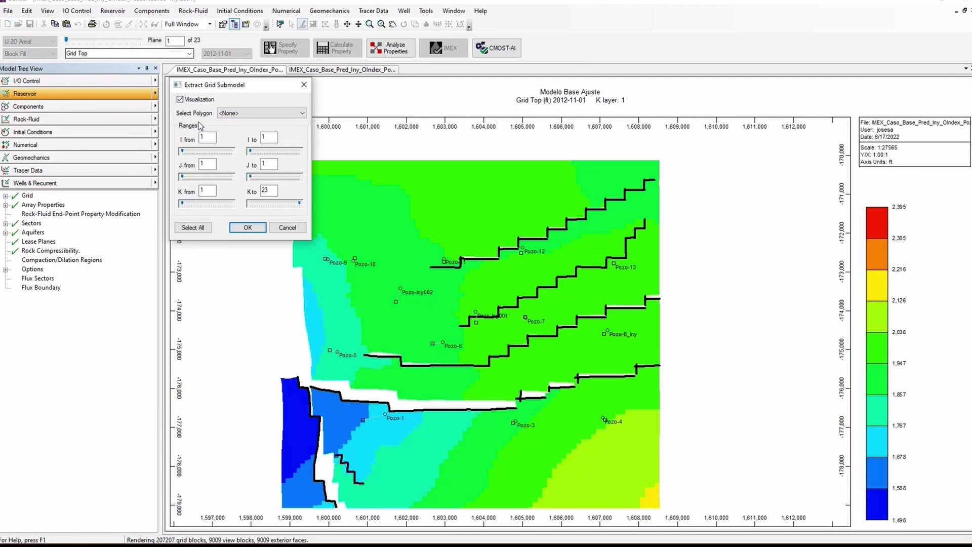
# Extract the Polygon 1 submodel across layers 1–23, giving I 4–56 and J 71–109.
pyautogui.click(272, 113)
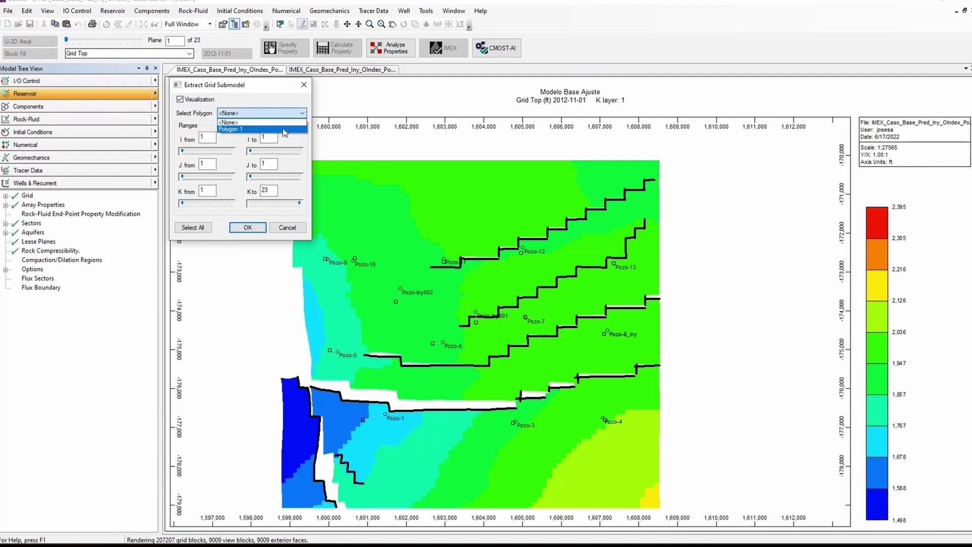
pyautogui.click(281, 129)
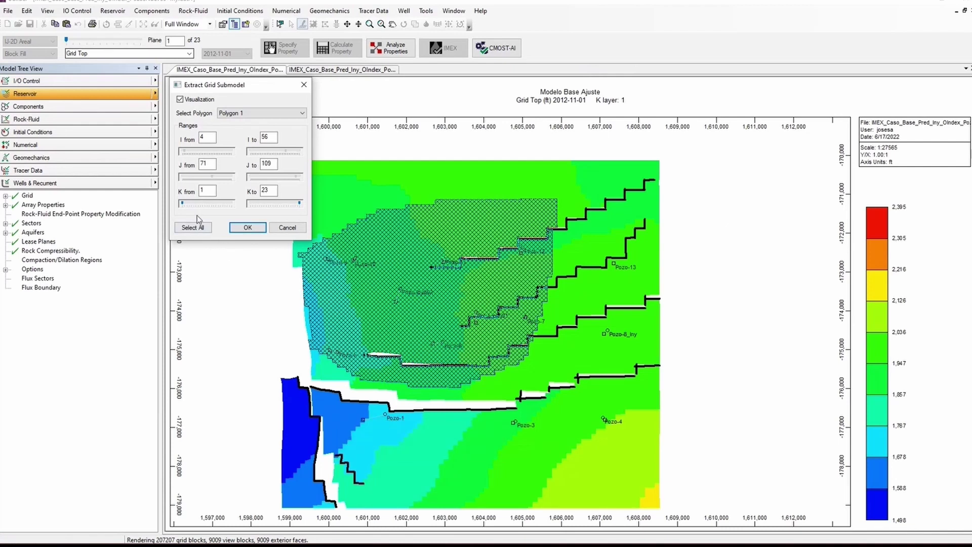
pyautogui.click(242, 228)
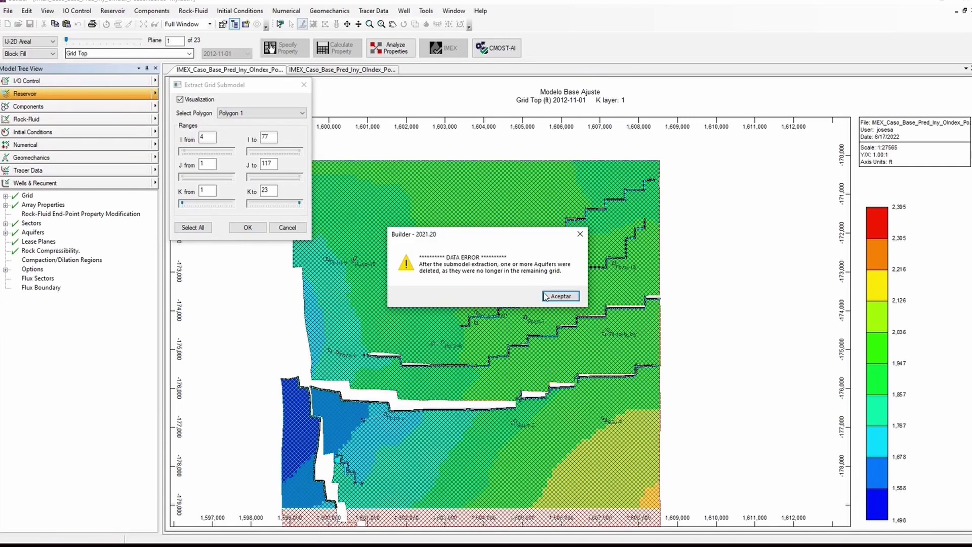
# Acknowledge both data-error messages and the pinchout prompt, leaving the nine-well, 2067-block sector.
pyautogui.click(572, 298)
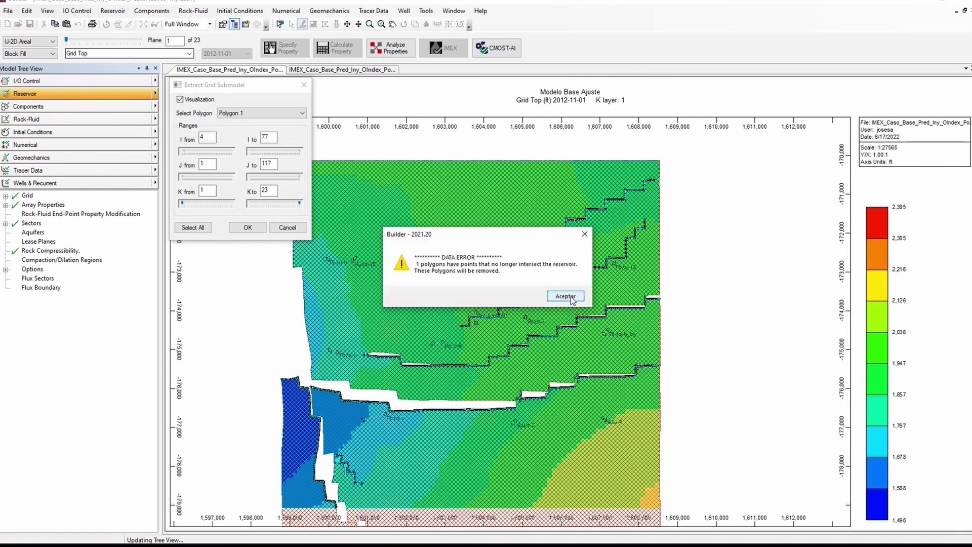
pyautogui.click(571, 299)
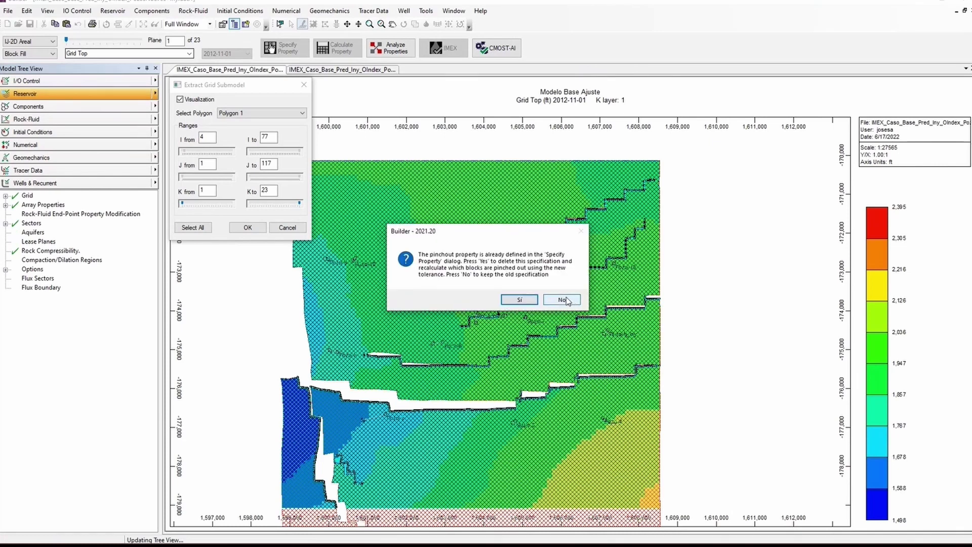
pyautogui.click(529, 299)
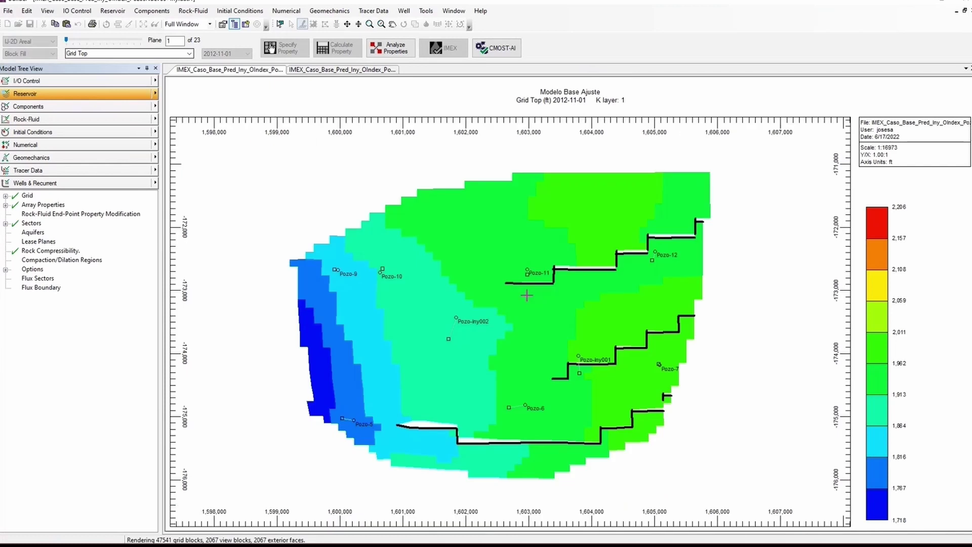